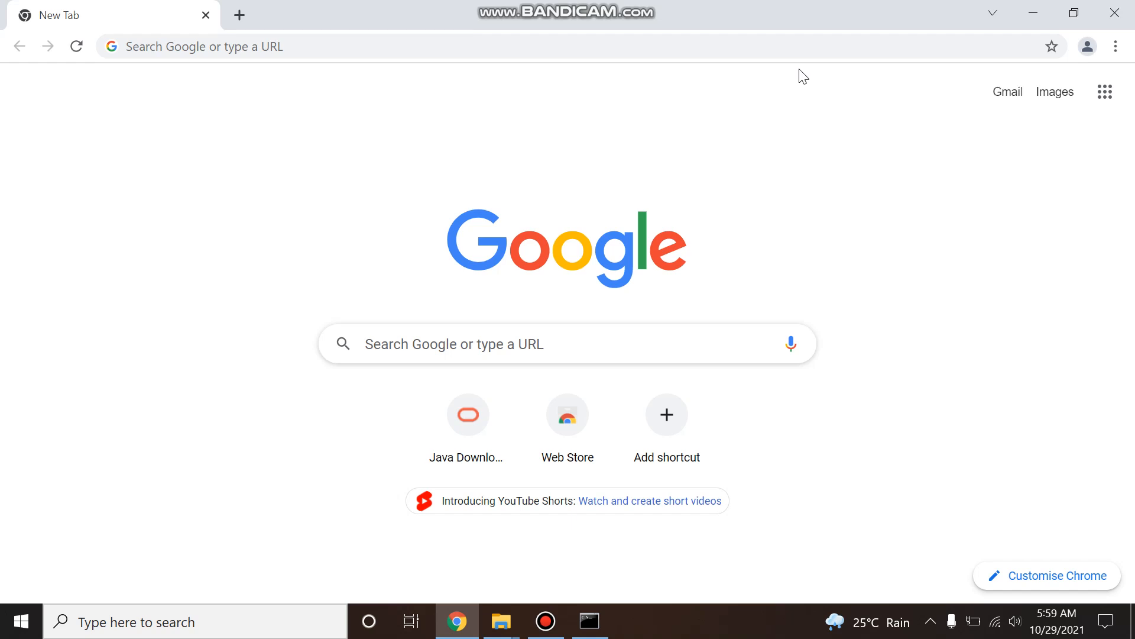
# Step: Search Google for "download eclipse for windows 10" and open the Eclipse Foundation's Eclipse Downloads page
pyautogui.click(689, 46)
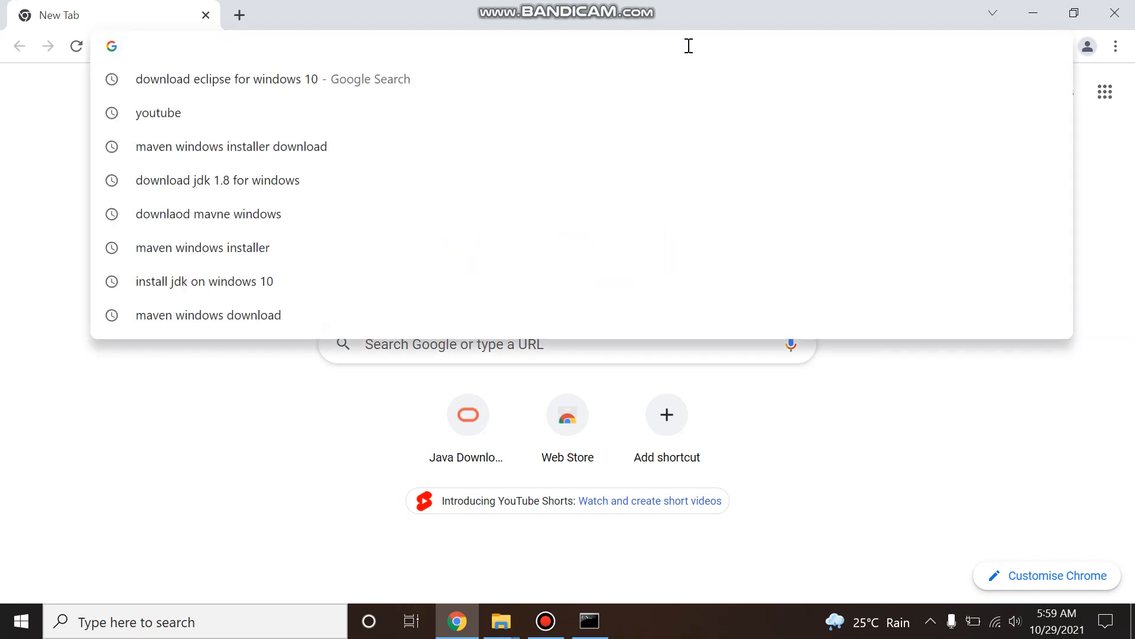
pyautogui.write('down')
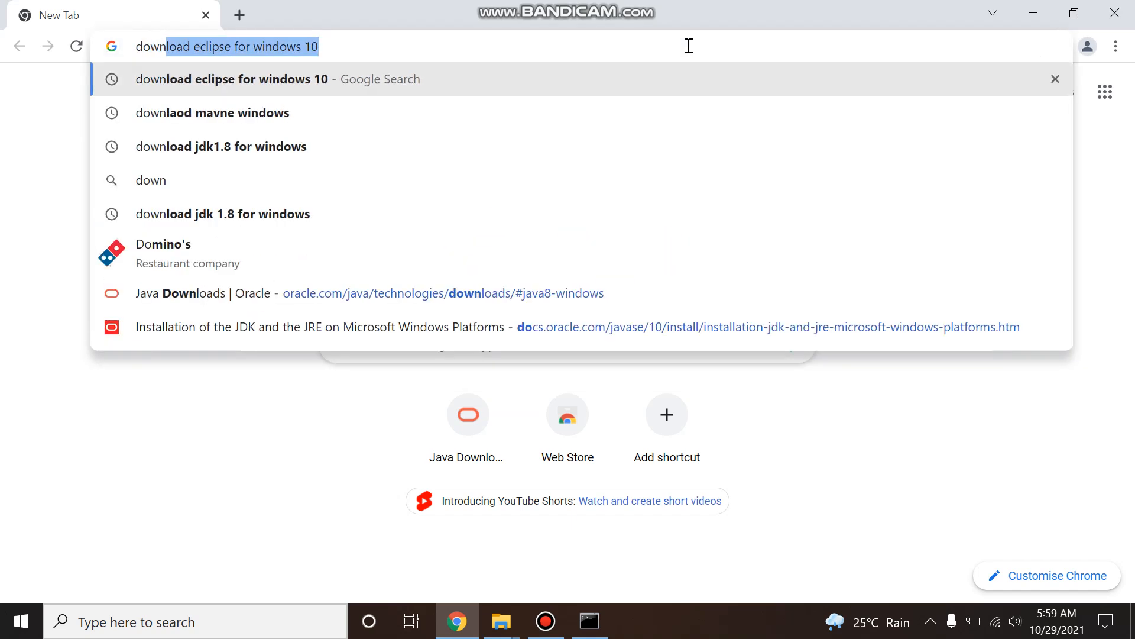
pyautogui.press('Return')
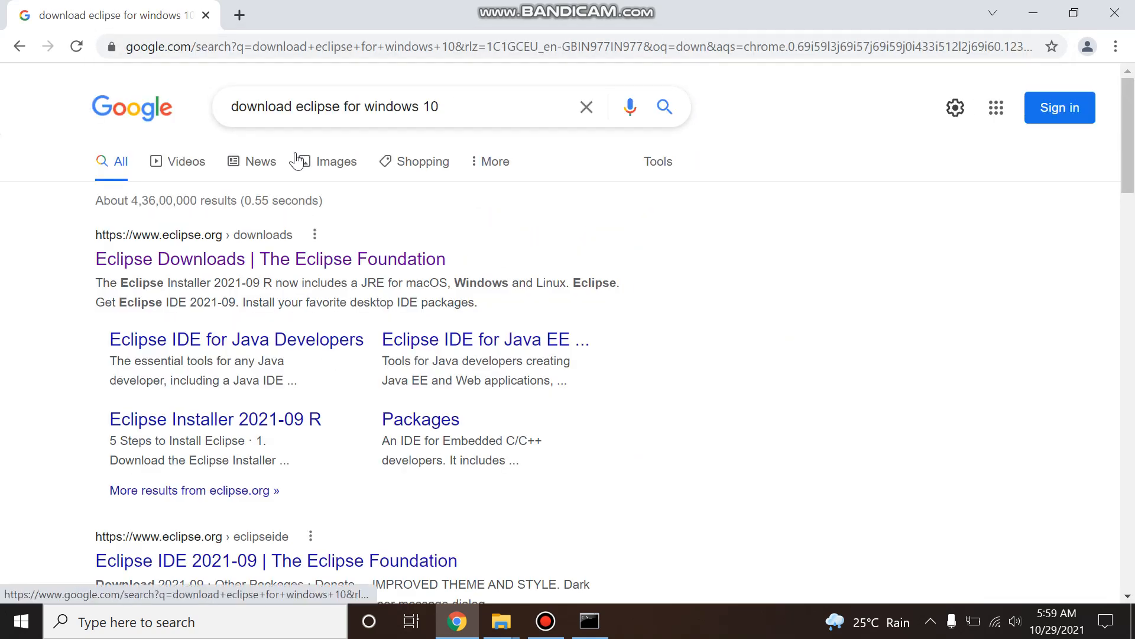
pyautogui.click(320, 264)
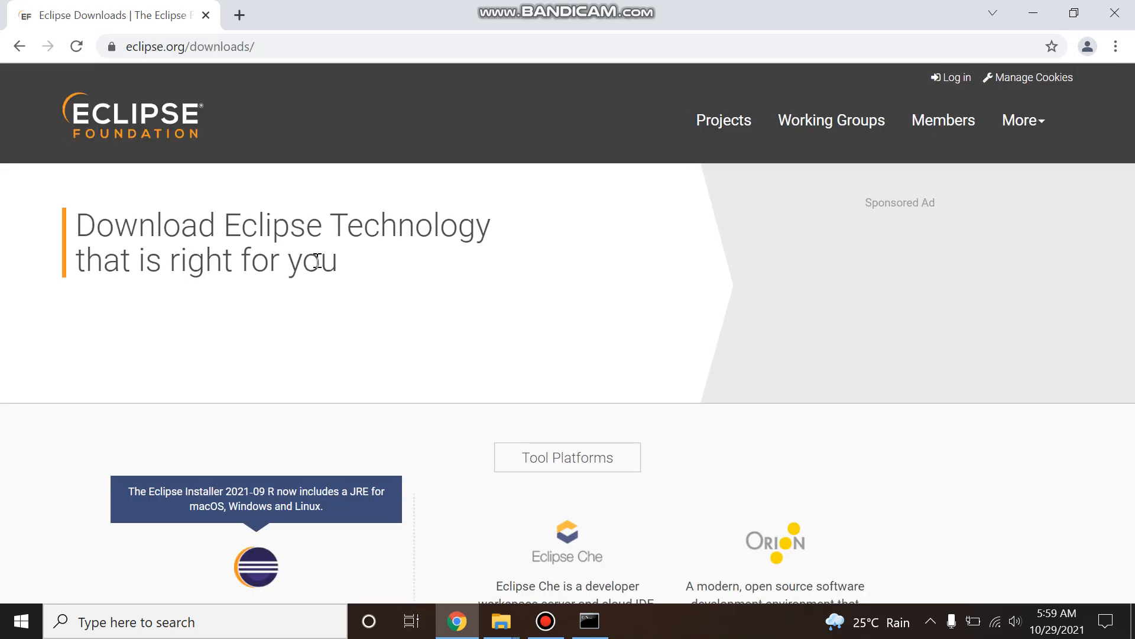
# Step: Download the x86_64 installer eclipse-inst-jre-win64.exe for Eclipse IDE 2021-09 from the offered mirror
pyautogui.scroll(-6, 274, 241)
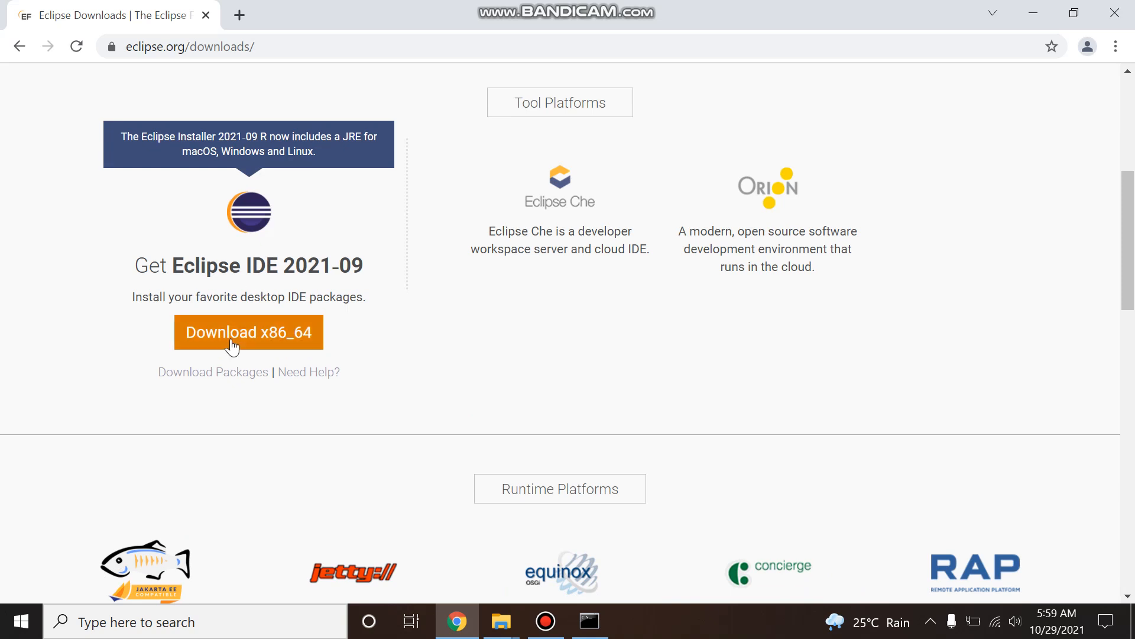
pyautogui.click(232, 346)
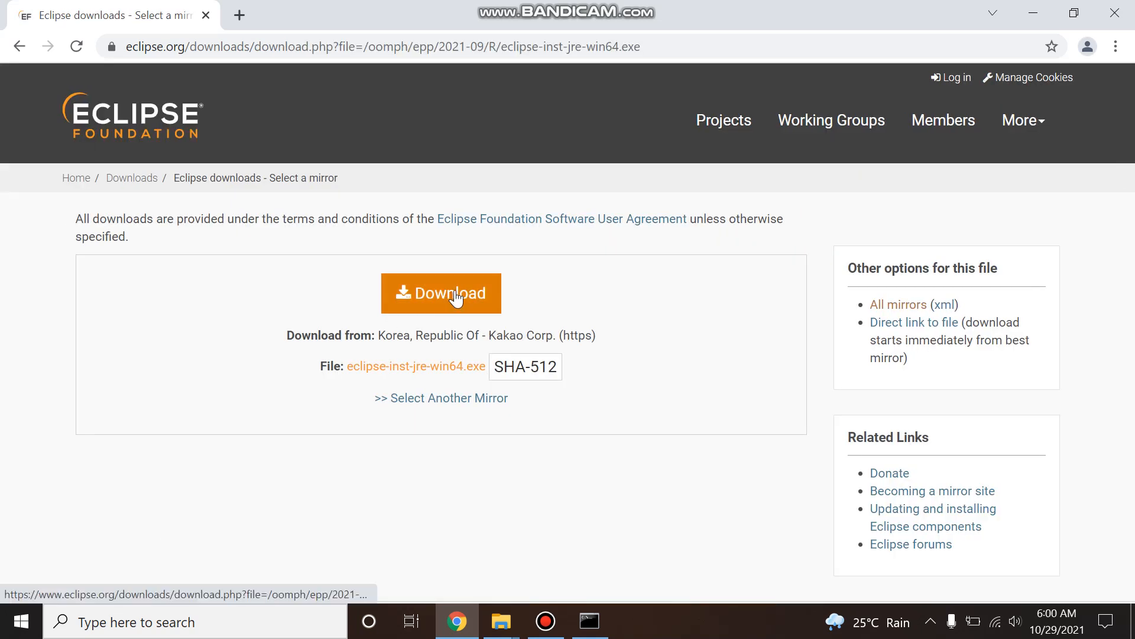
pyautogui.click(456, 297)
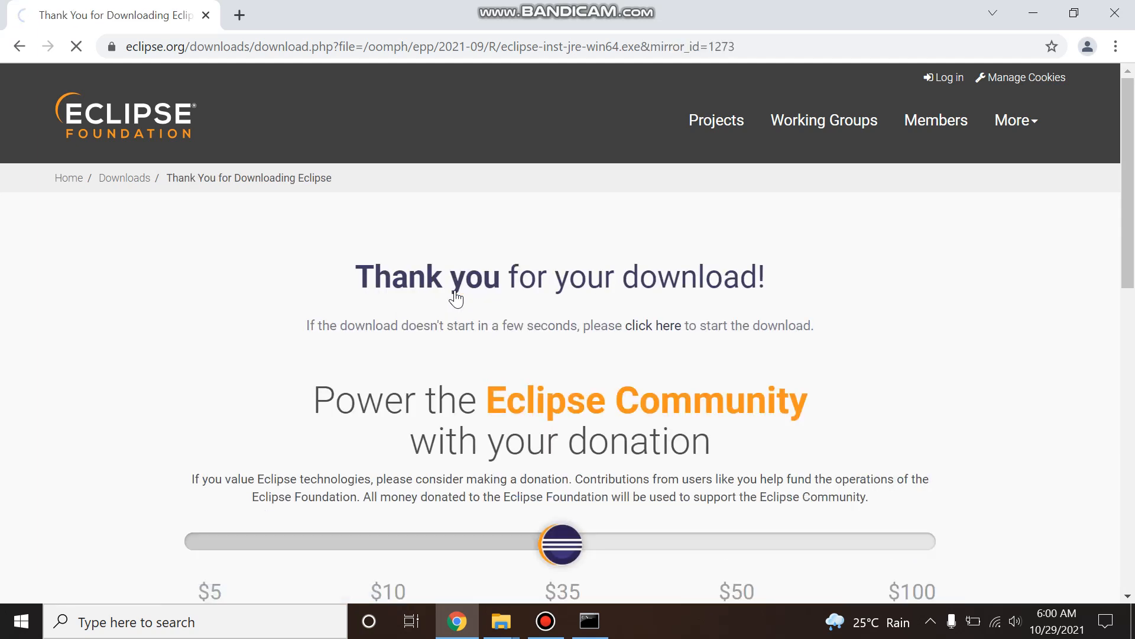
pyautogui.scroll(-3, 456, 298)
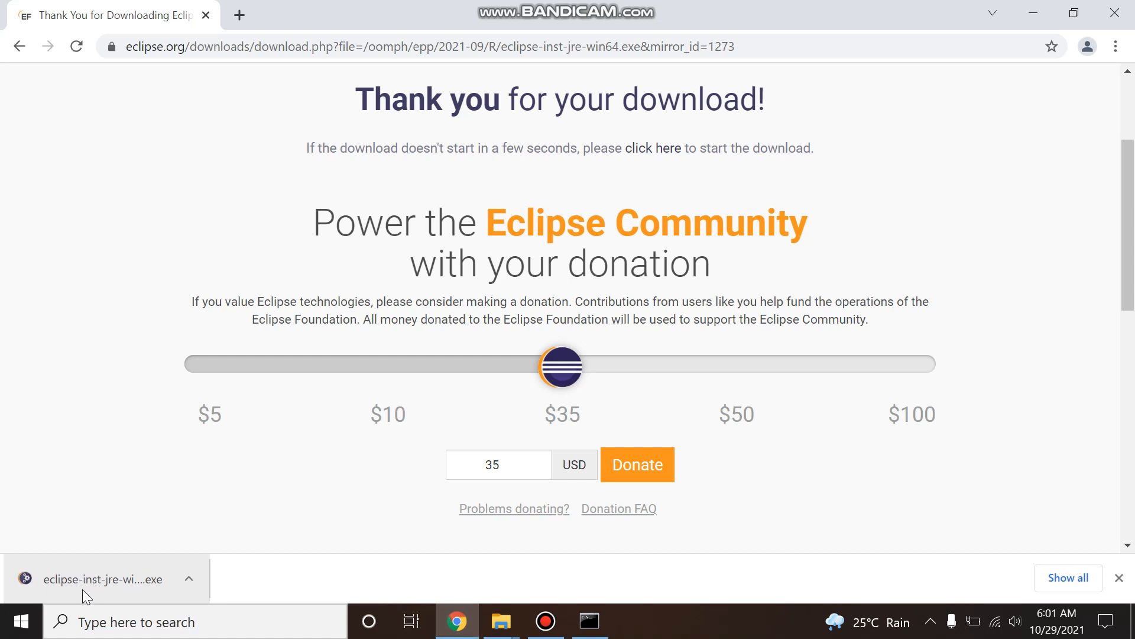
# Step: Show the downloaded eclipse-inst-jre-win64 file in its folder and run it
pyautogui.rightClick(114, 582)
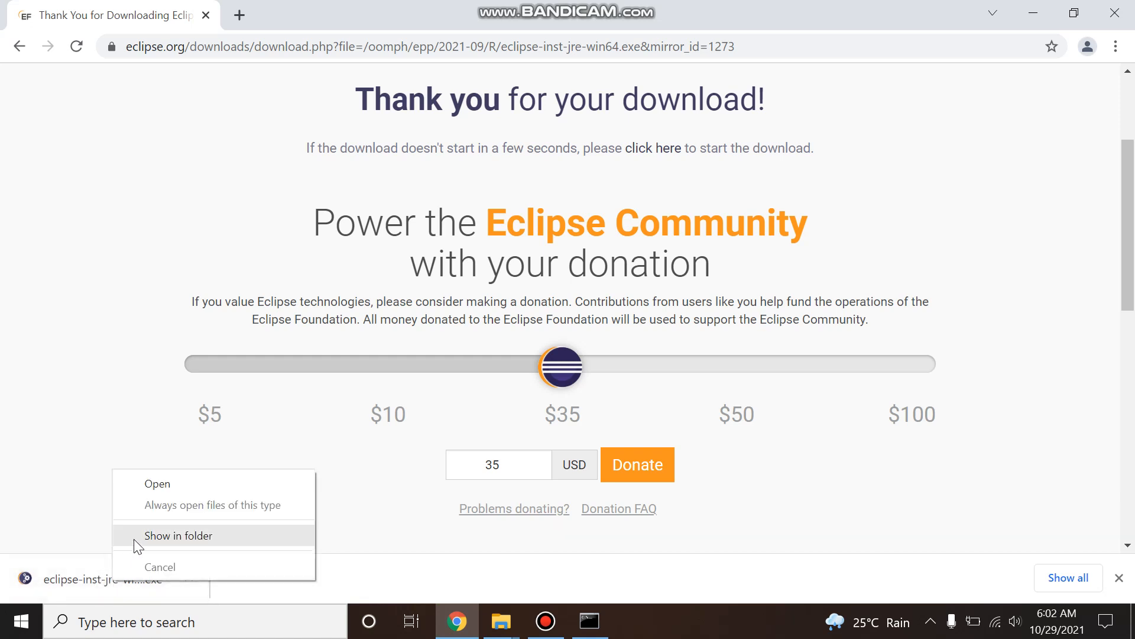
pyautogui.click(133, 537)
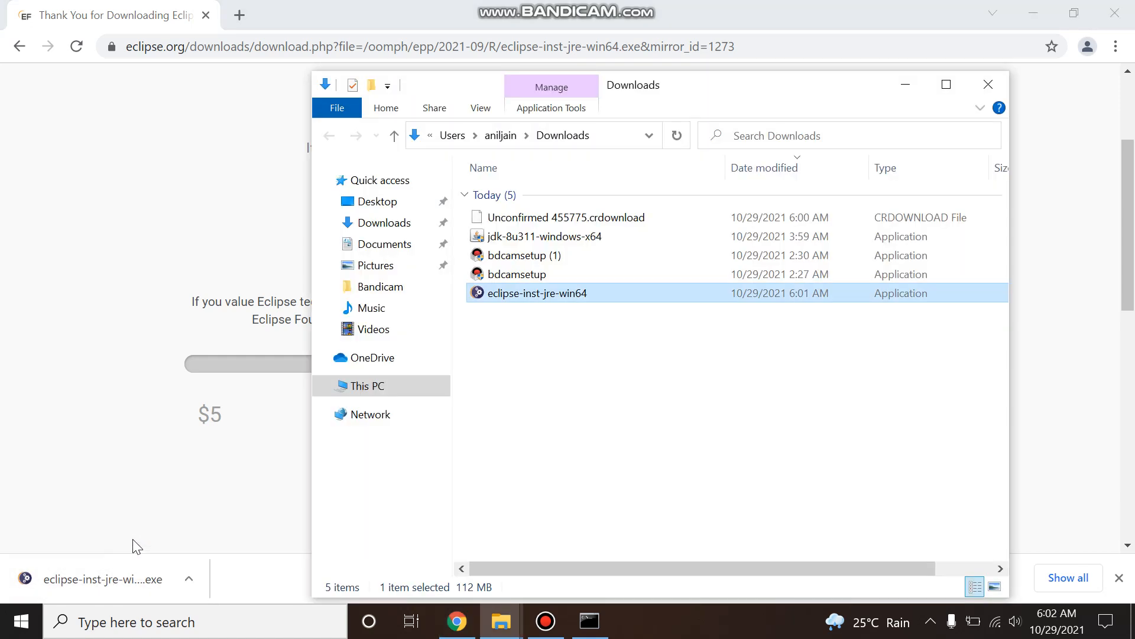
pyautogui.doubleClick(566, 294)
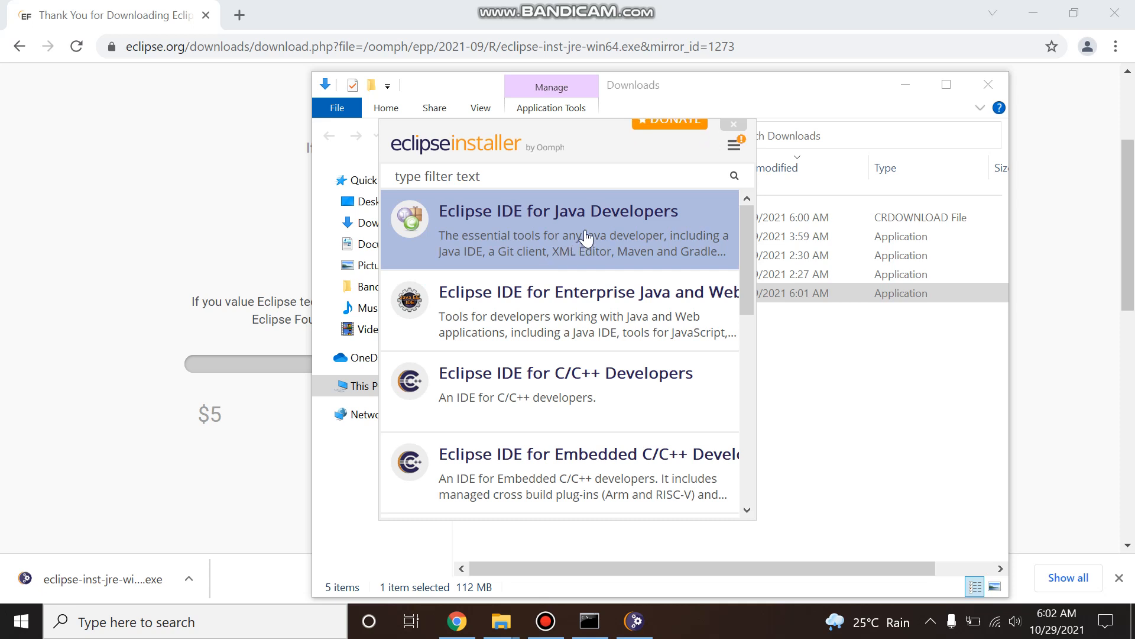
# Step: Install Eclipse IDE for Java Developers with the default settings, accepting the user agreement, and launch it
pyautogui.click(579, 248)
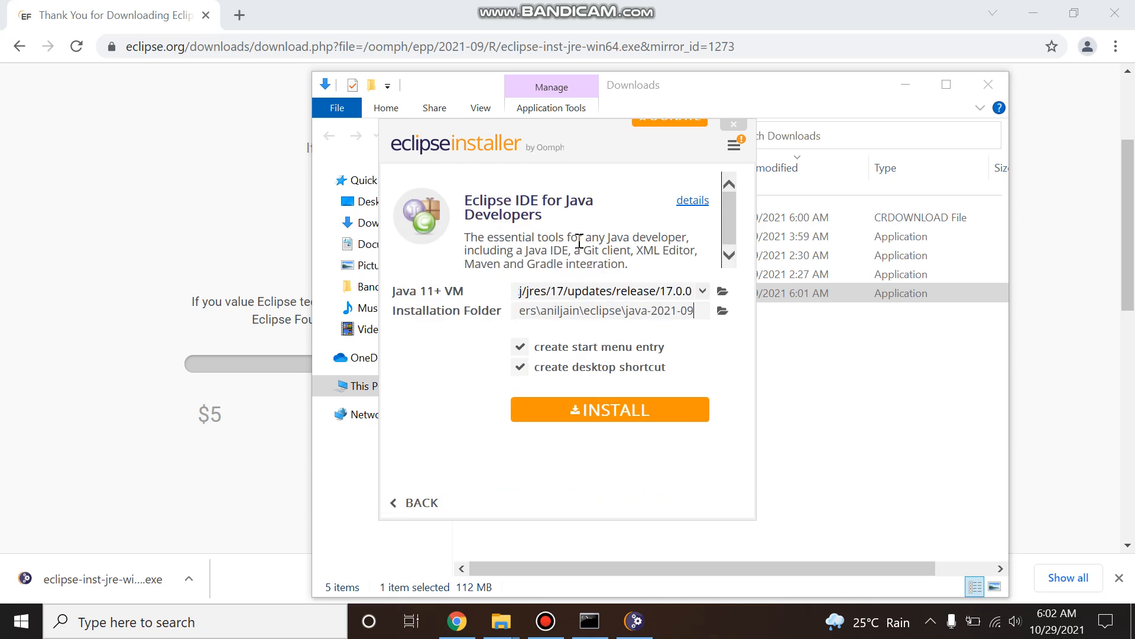
pyautogui.click(582, 410)
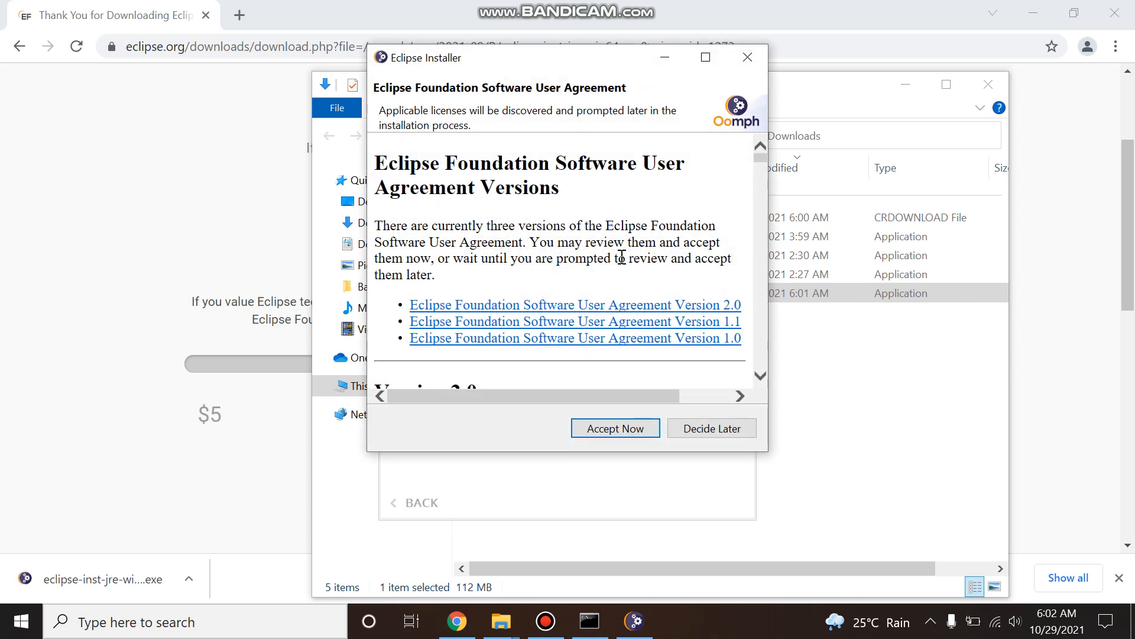
pyautogui.click(628, 434)
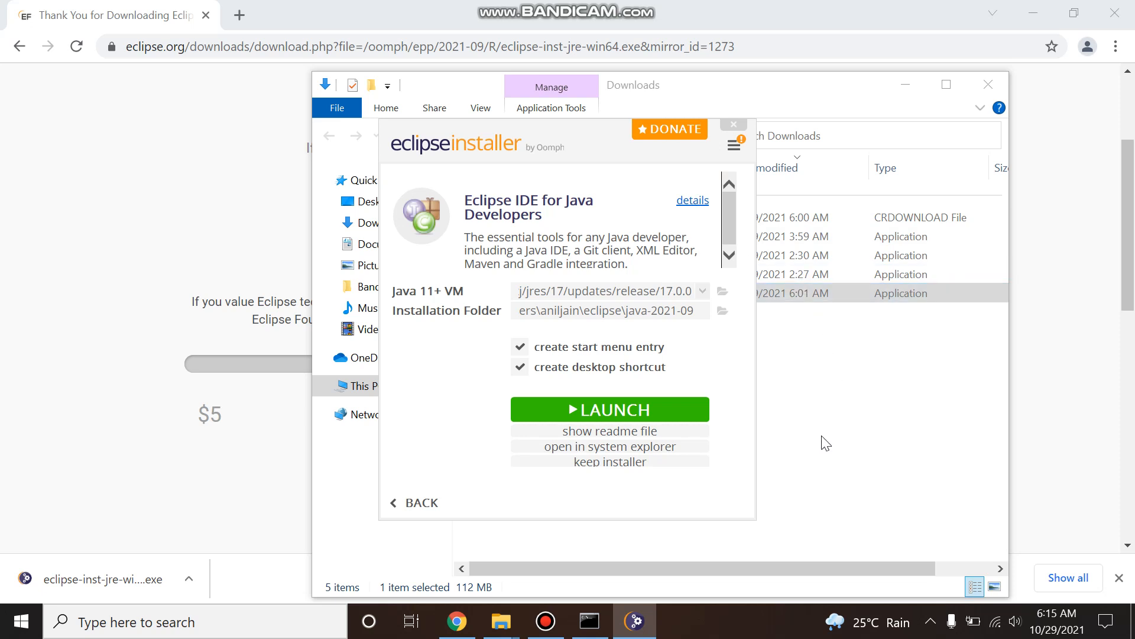
pyautogui.click(634, 417)
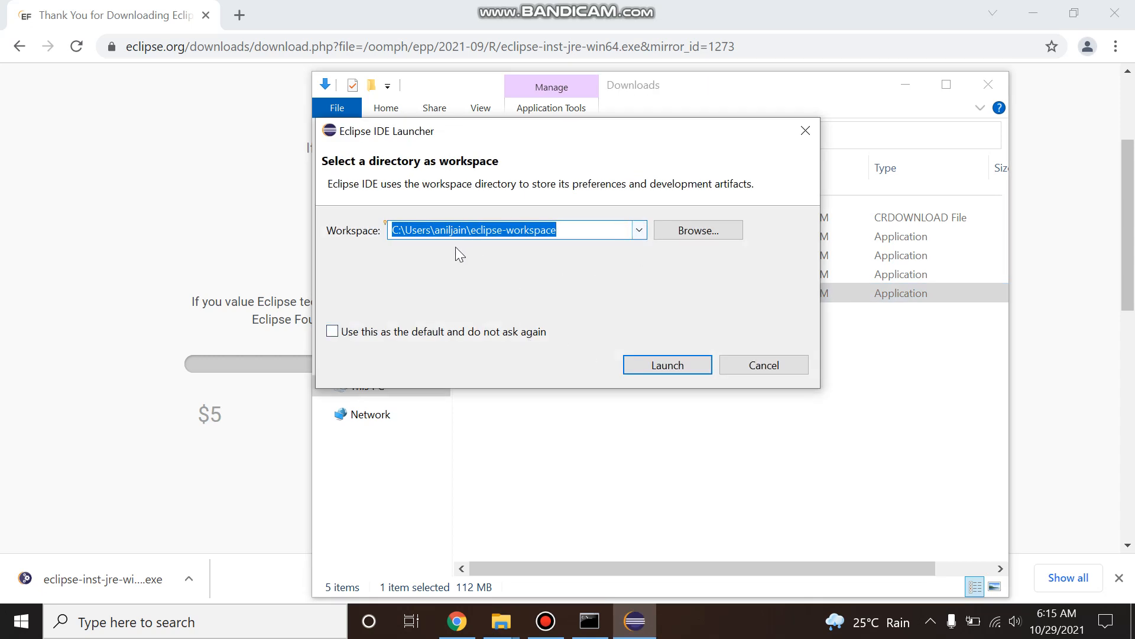
# Step: Browse for a workspace directory and create a folder named my-workspace on the Windows (C:) drive
pyautogui.click(581, 228)
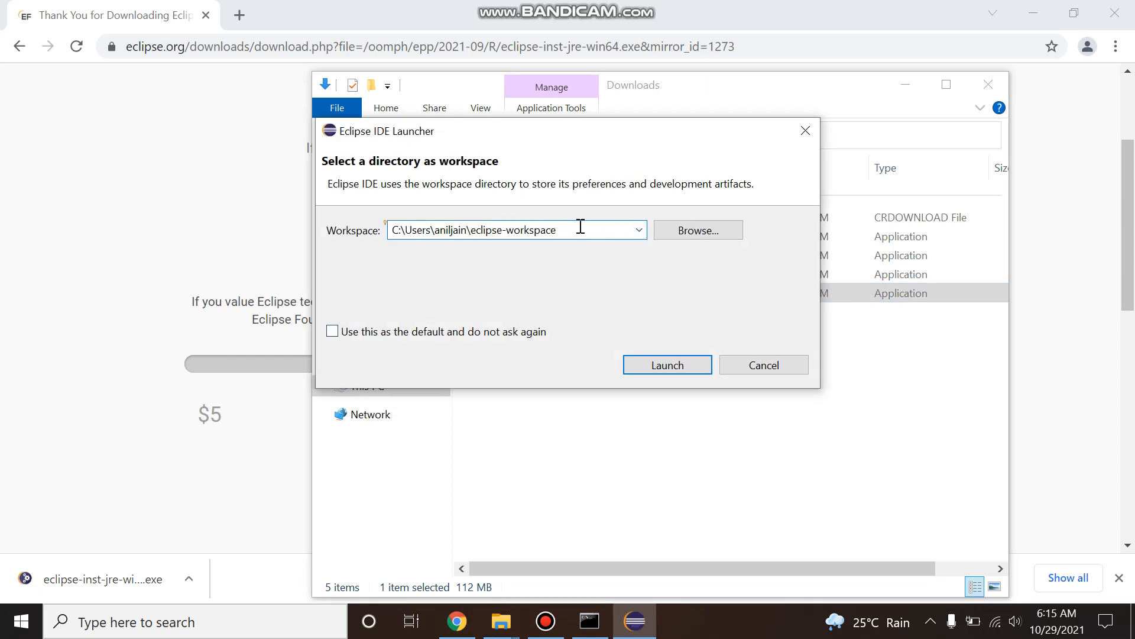
pyautogui.click(695, 234)
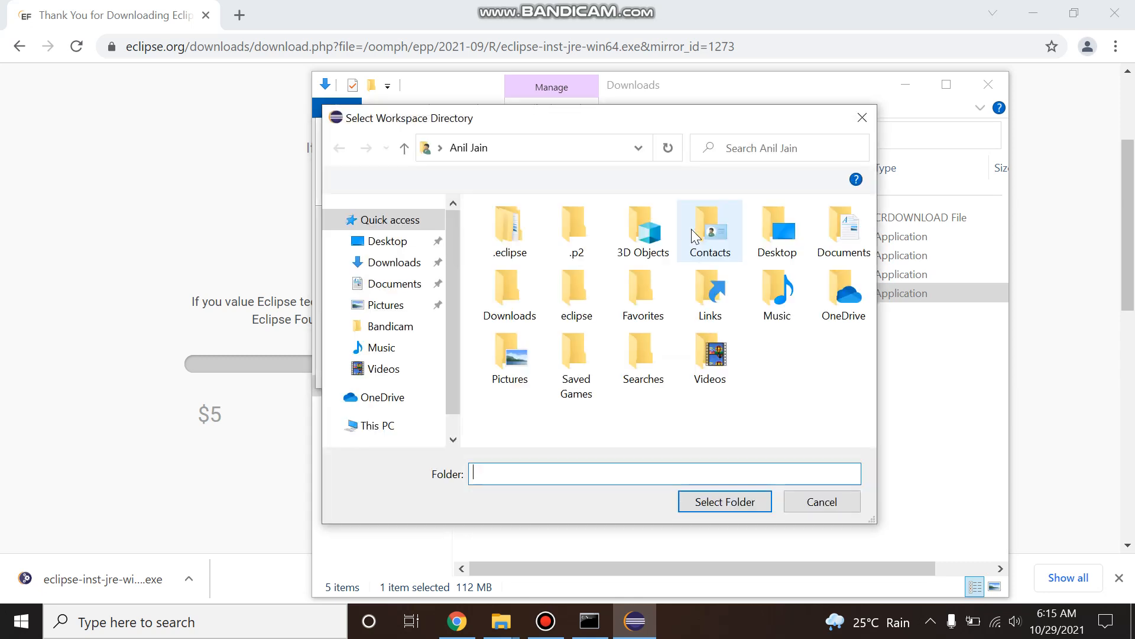
pyautogui.click(384, 420)
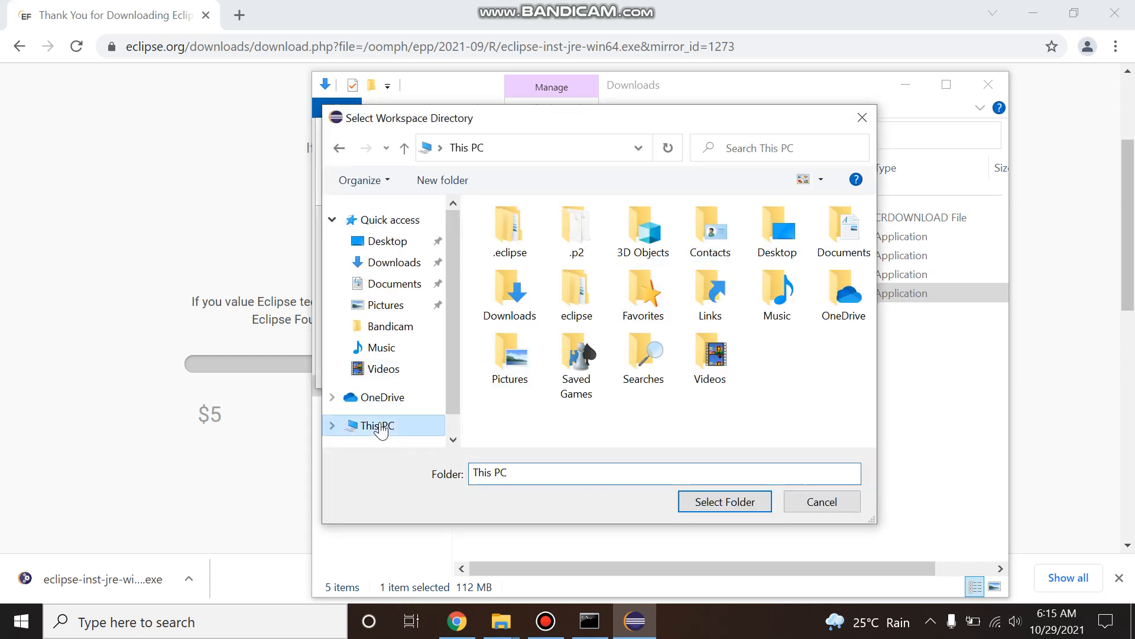
pyautogui.scroll(-3, 622, 390)
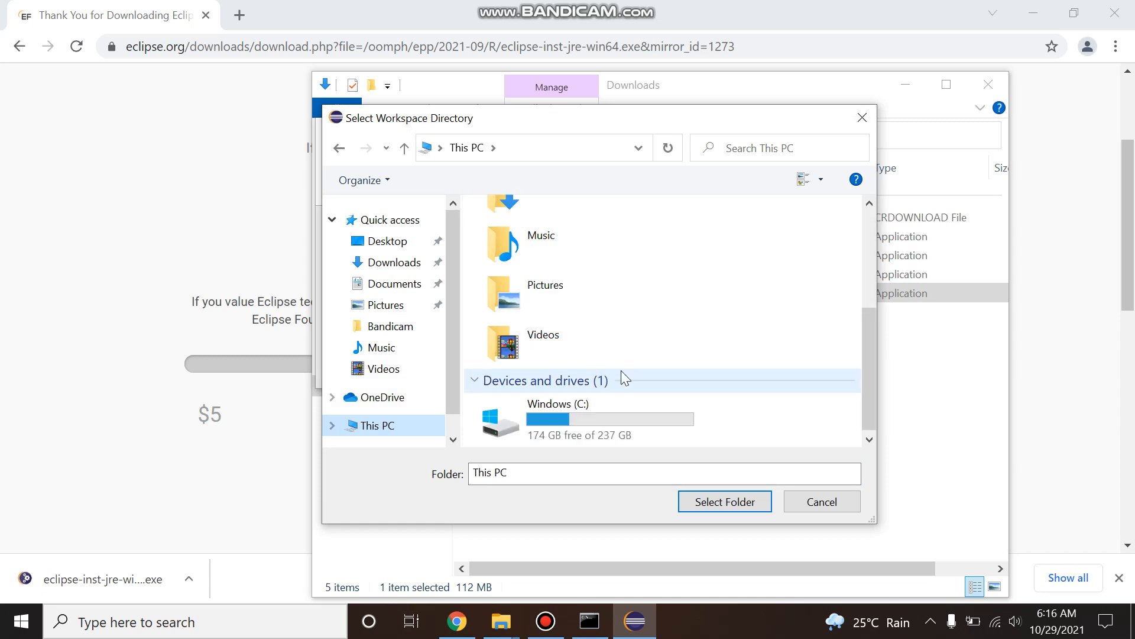
pyautogui.doubleClick(588, 407)
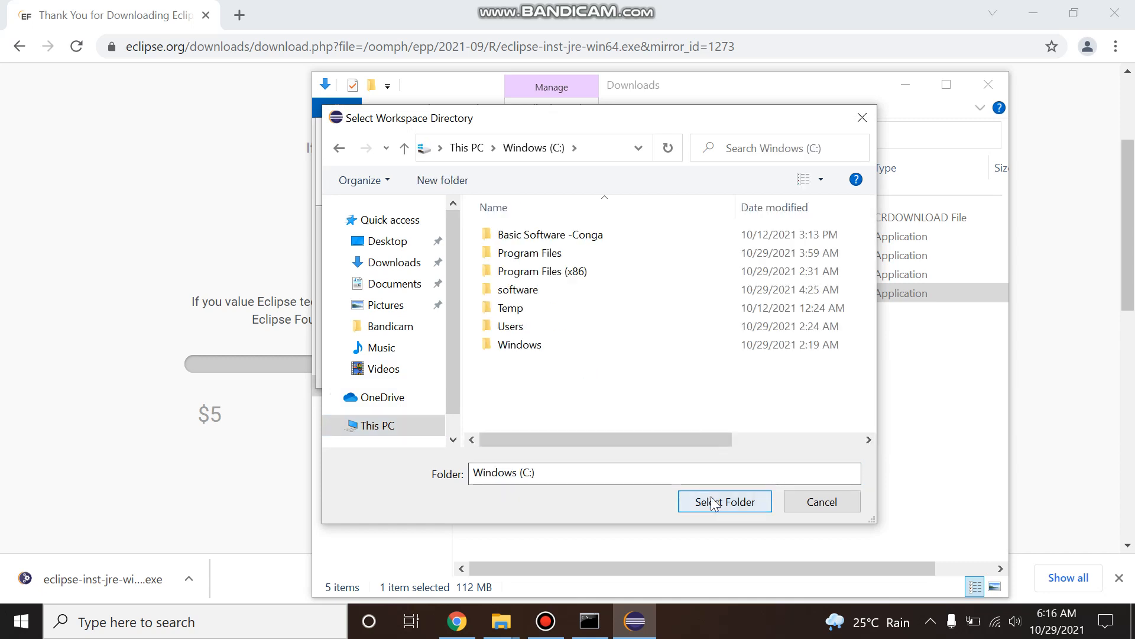
pyautogui.rightClick(559, 402)
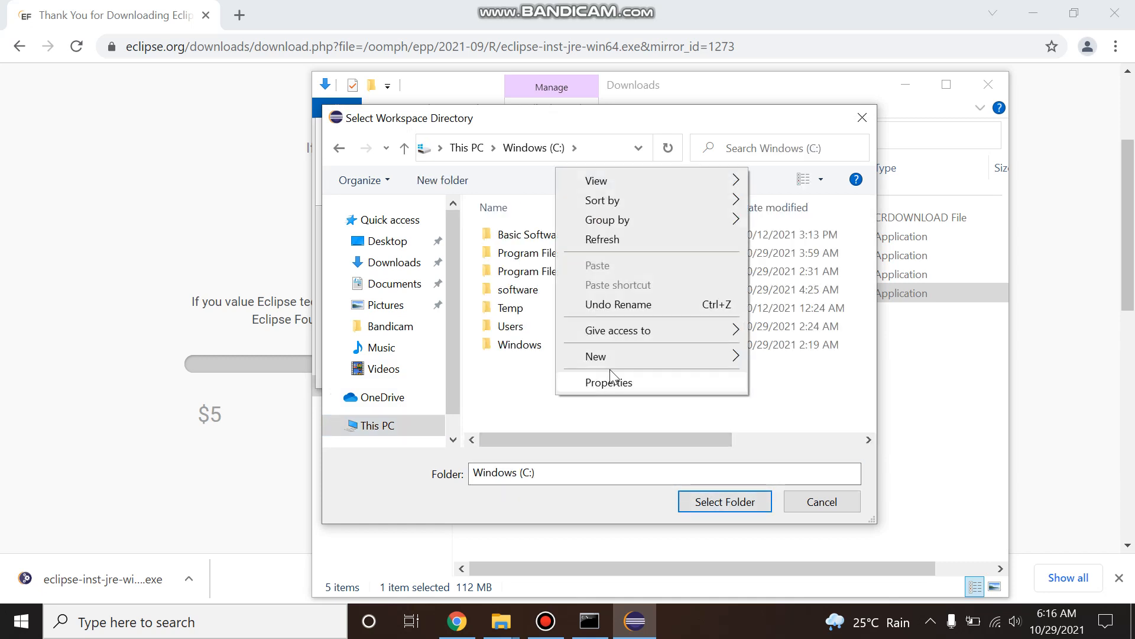
pyautogui.moveTo(627, 361)
pyautogui.click(804, 360)
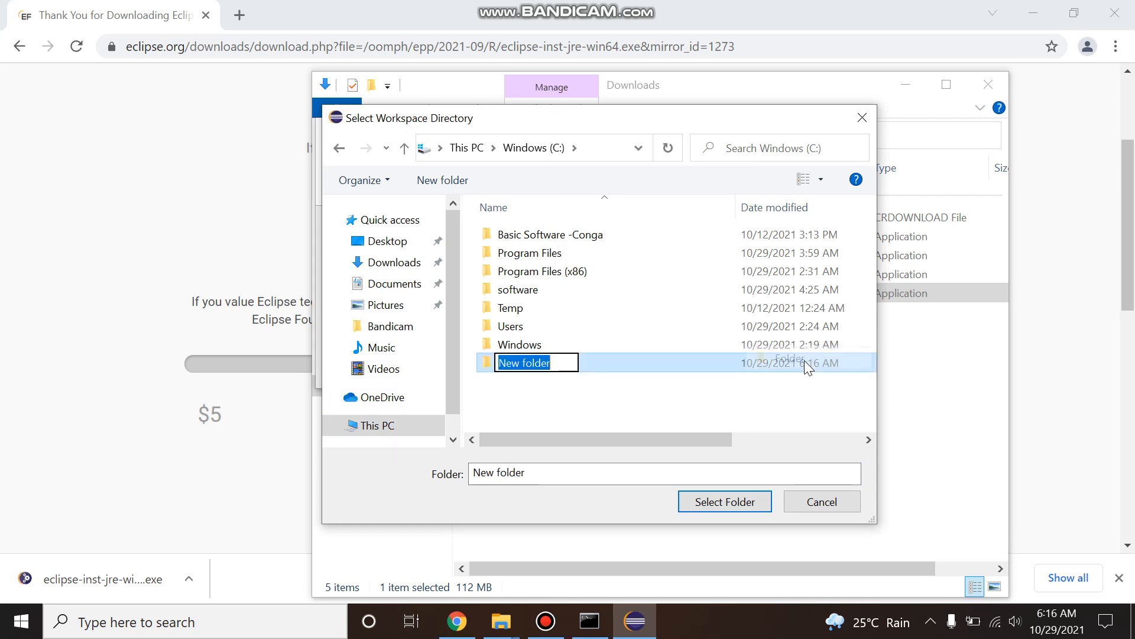
pyautogui.write('my')
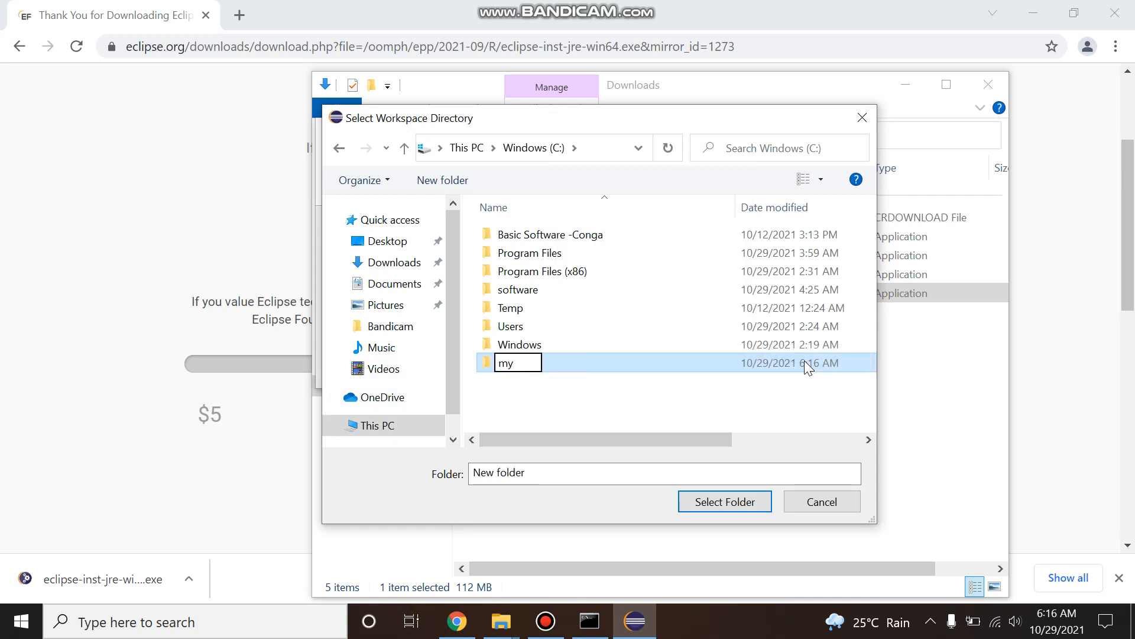
pyautogui.write('-works')
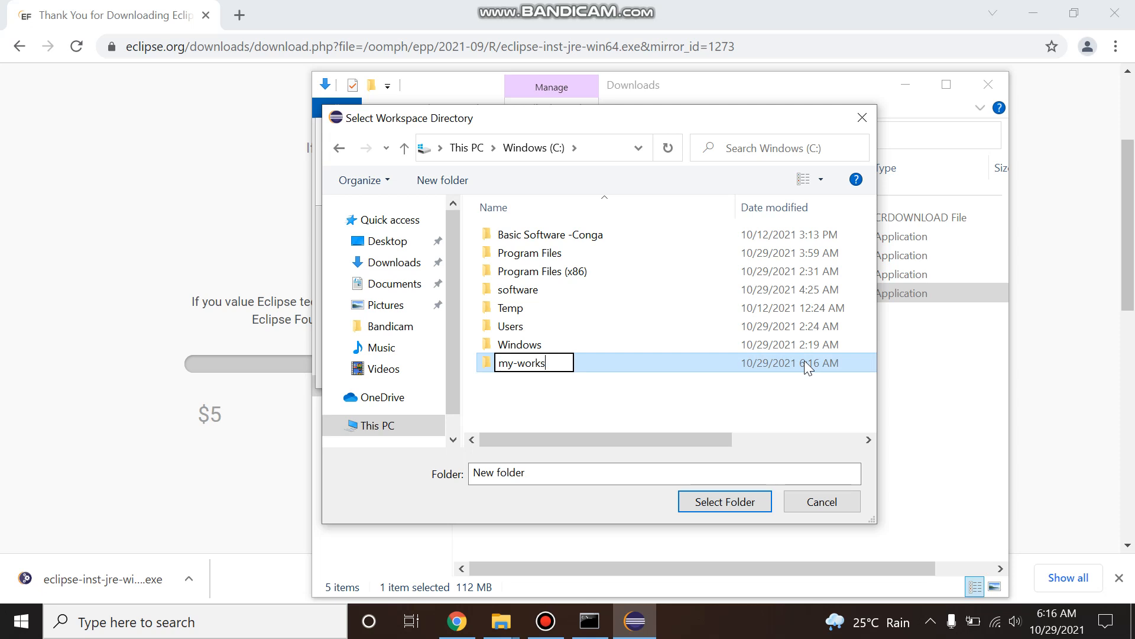
pyautogui.write('pace')
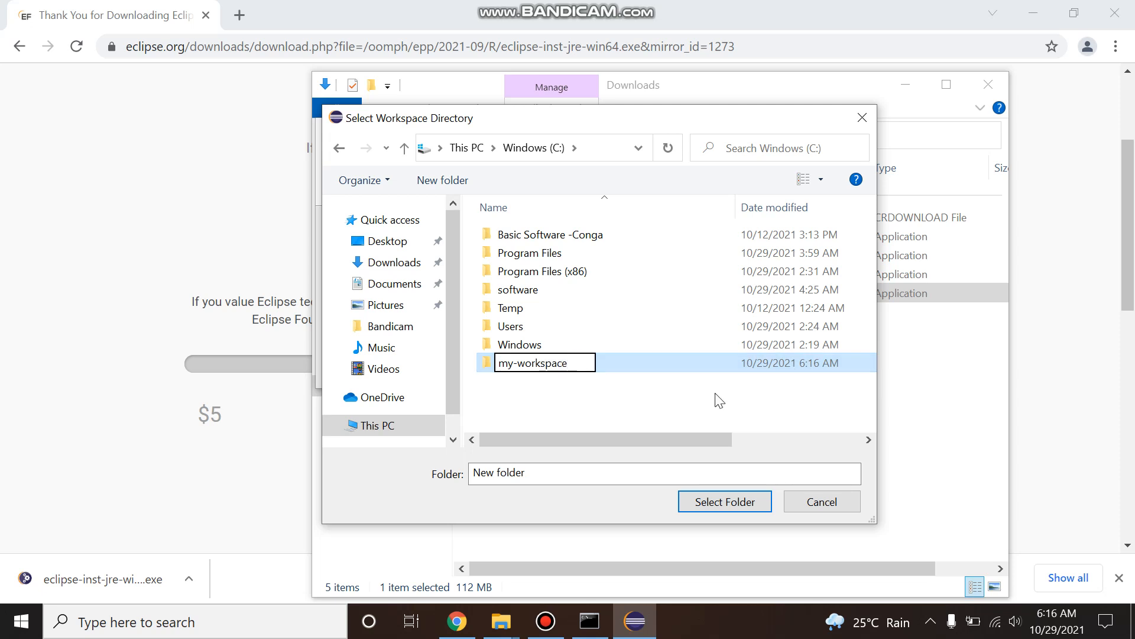
# Step: Choose the my-workspace folder as the workspace directory and launch the IDE with it
pyautogui.click(487, 364)
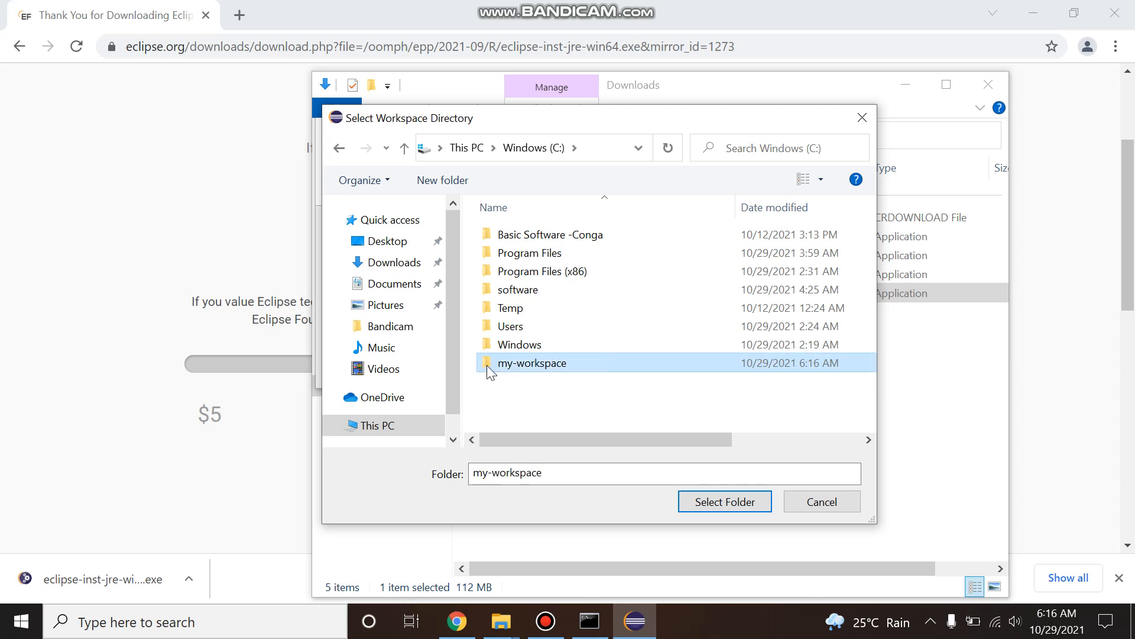
pyautogui.click(732, 500)
pyautogui.click(670, 368)
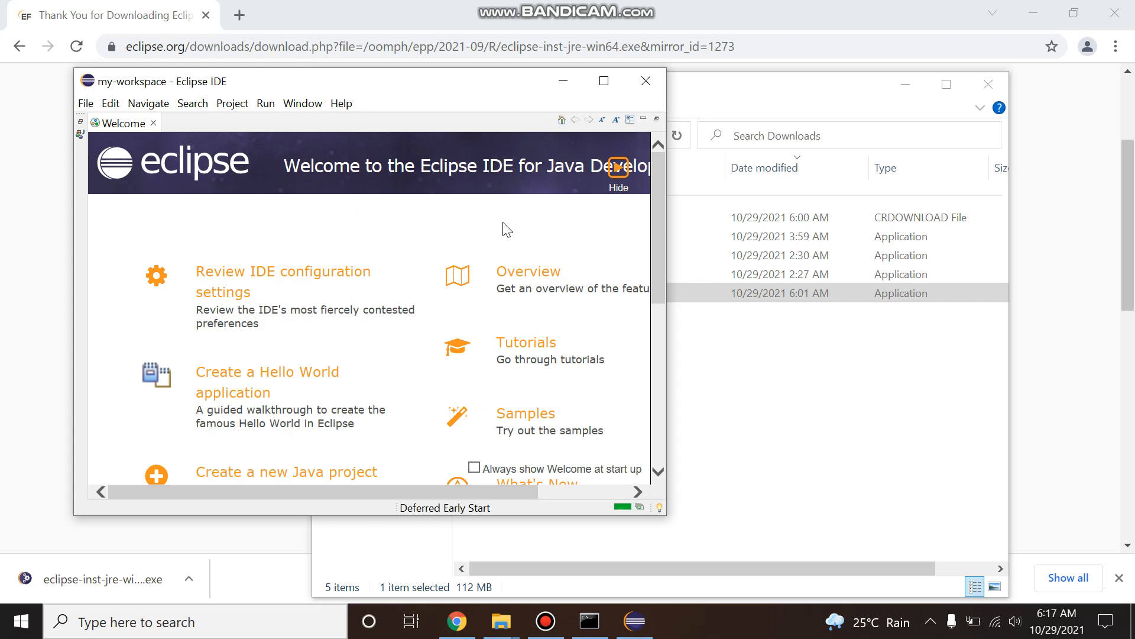
# Step: Maximize the Eclipse IDE window and close the Welcome page
pyautogui.click(602, 82)
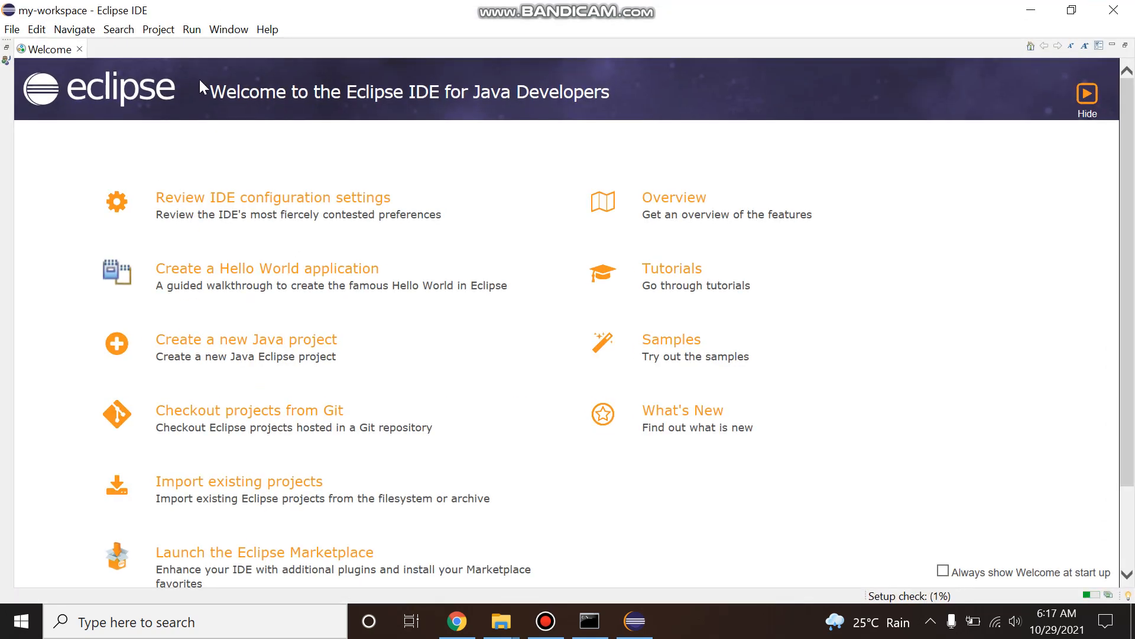
pyautogui.click(79, 50)
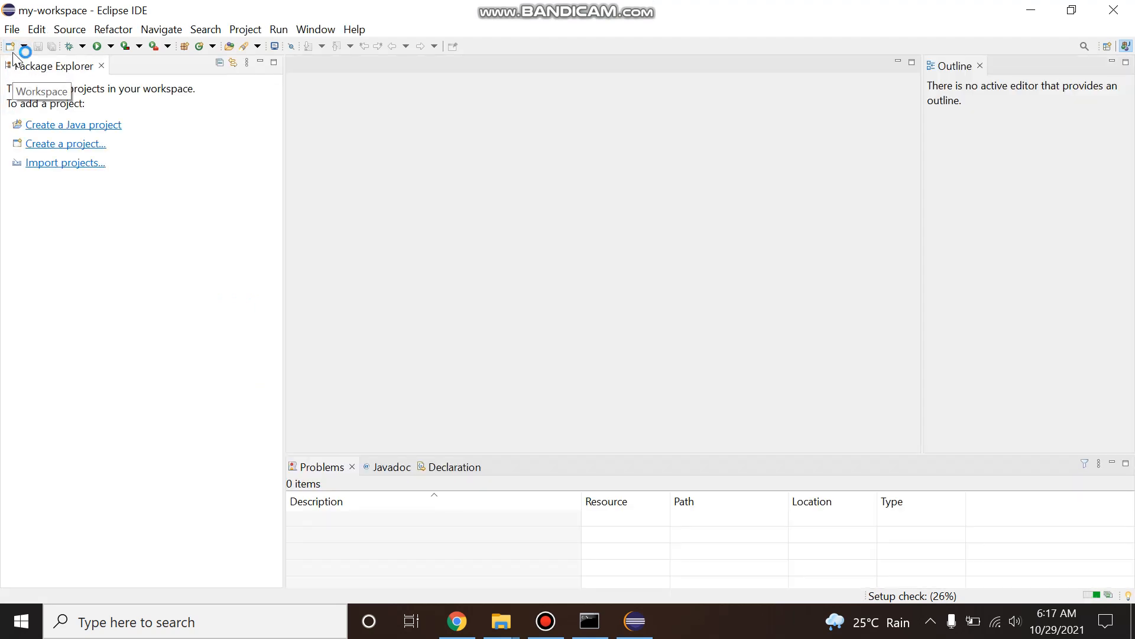